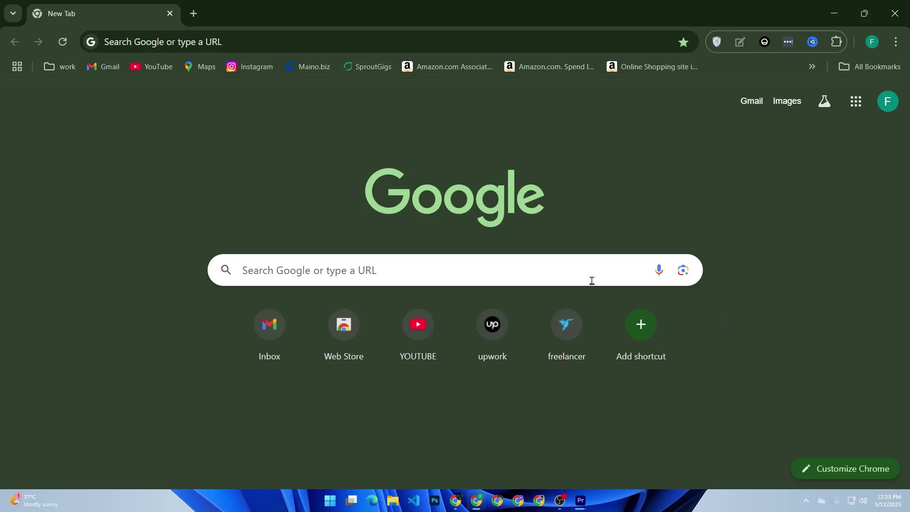
Search Google for "dsers extension chrome".
{"action": "left_click", "coordinate": [572, 273]}
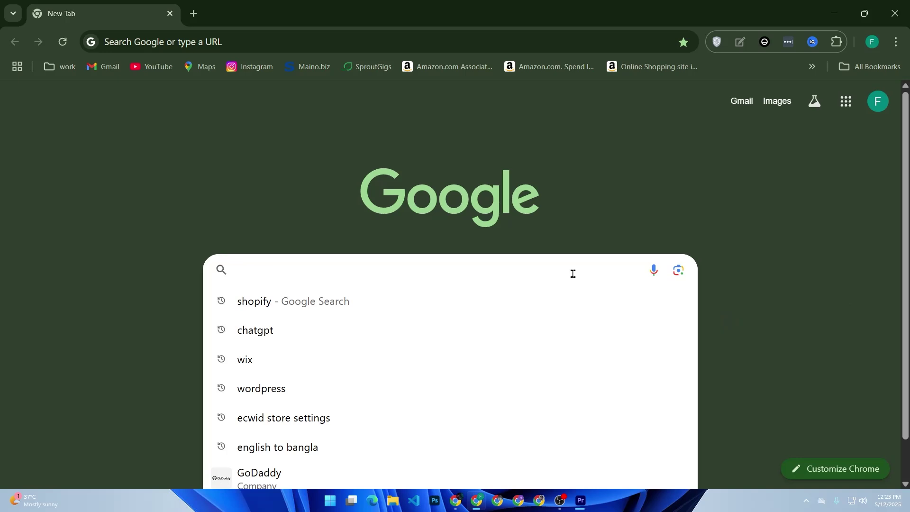
{"action": "type", "text": "dsers"}
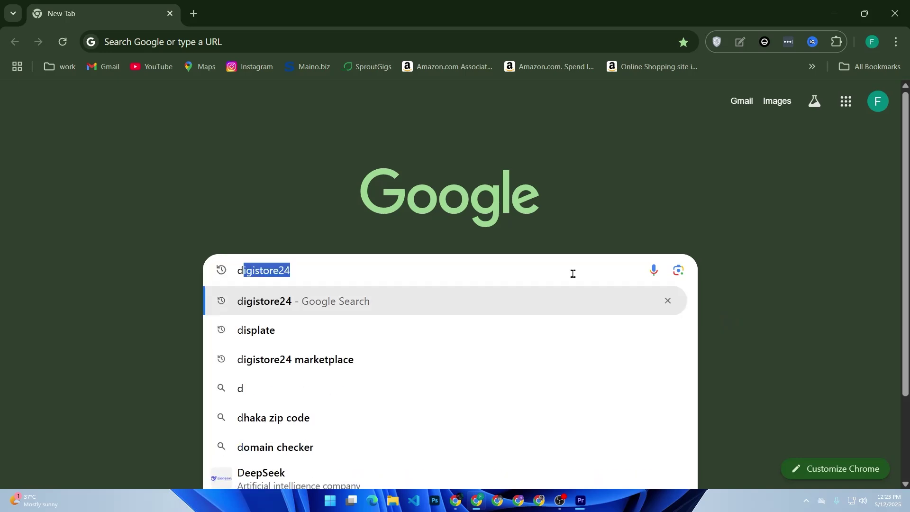
{"action": "key", "text": "Return"}
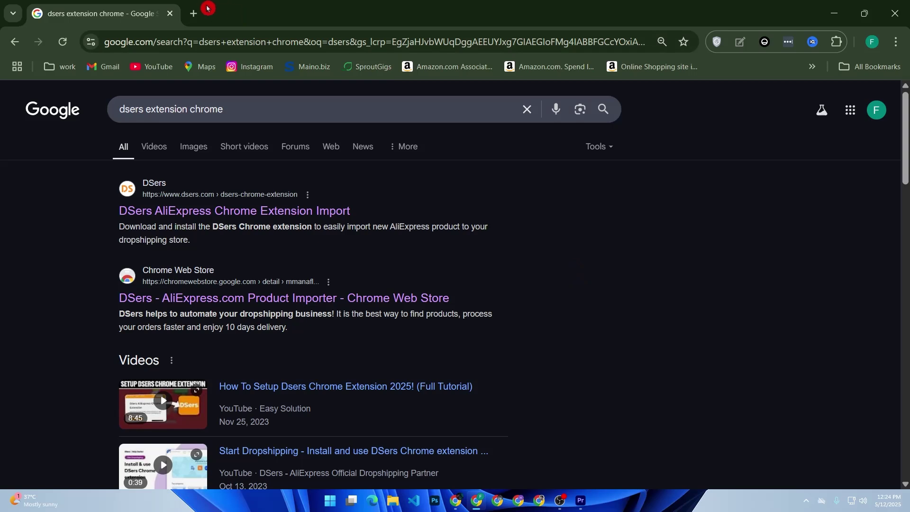
Search Google for "shopify" in a new browser tab.
{"action": "left_click", "coordinate": [194, 13]}
{"action": "left_click", "coordinate": [349, 280]}
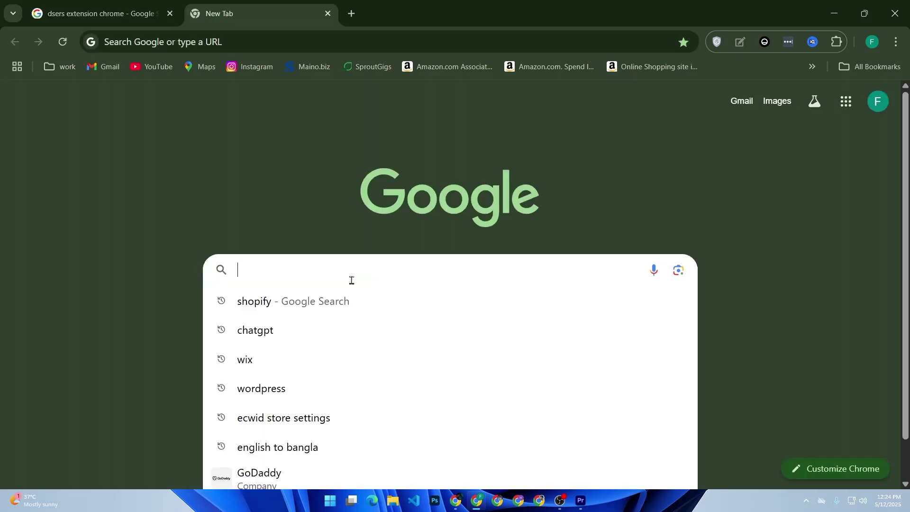
{"action": "key", "text": "Down"}
{"action": "key", "text": "Return"}
{"action": "left_click", "coordinate": [351, 282]}
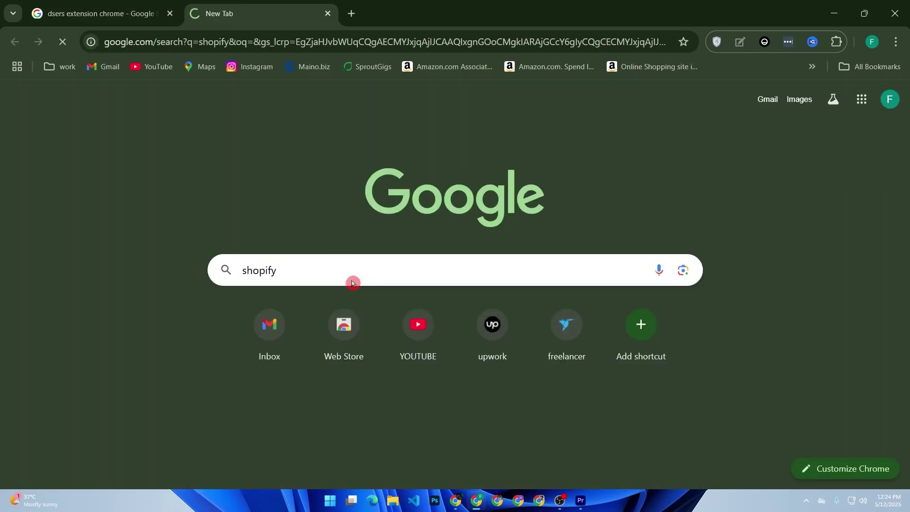
Open the Shopify website from the search results and log in to the store admin.
{"action": "scroll", "coordinate": [347, 294], "scroll_direction": "down", "scroll_amount": 7}
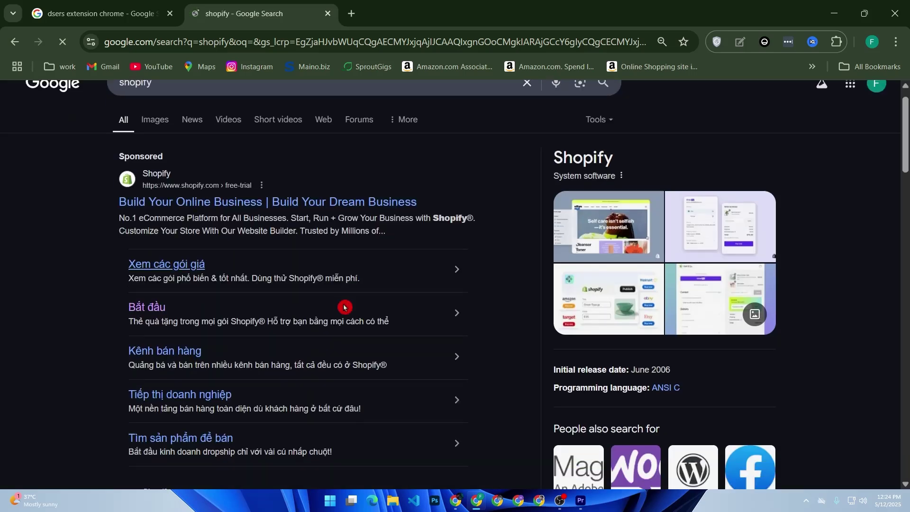
{"action": "left_click", "coordinate": [144, 213]}
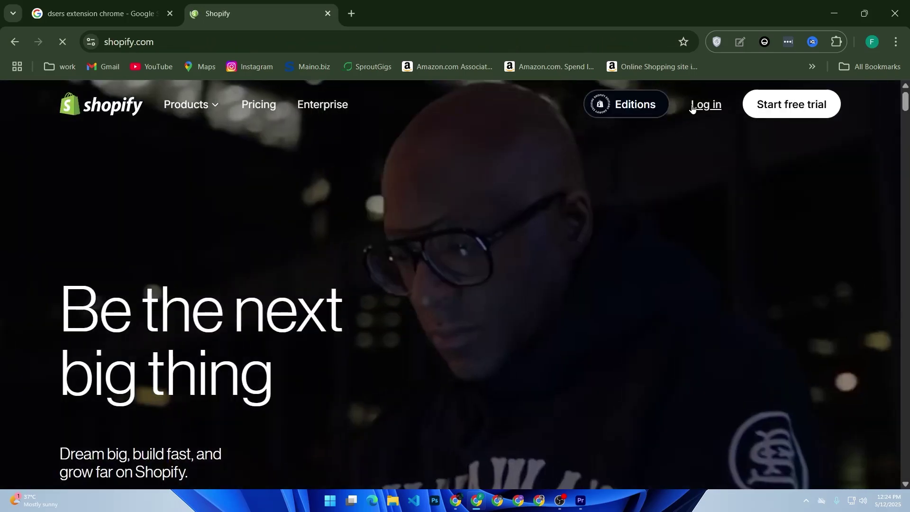
{"action": "left_click", "coordinate": [678, 118]}
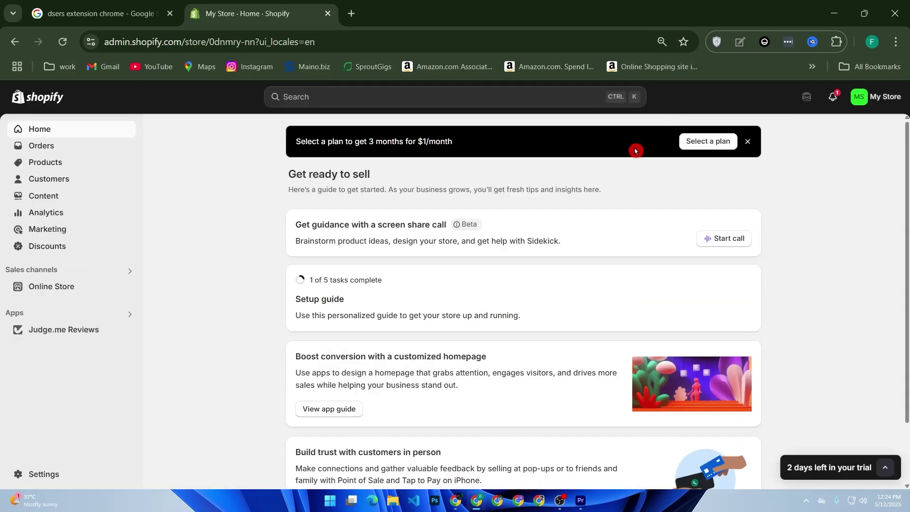
Open the DSers authorization page from the store's apps and proceed to the DSers login form.
{"action": "left_click", "coordinate": [93, 315]}
{"action": "left_click", "coordinate": [385, 216]}
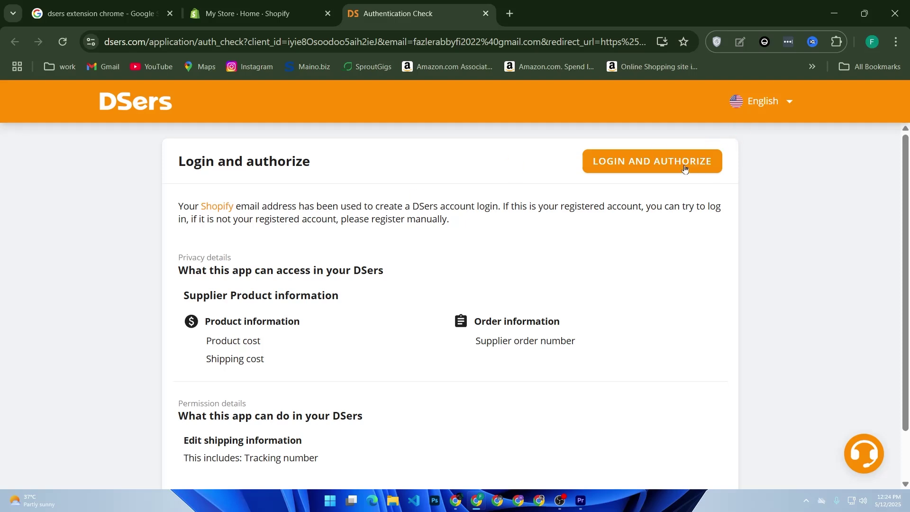
{"action": "left_click", "coordinate": [679, 162]}
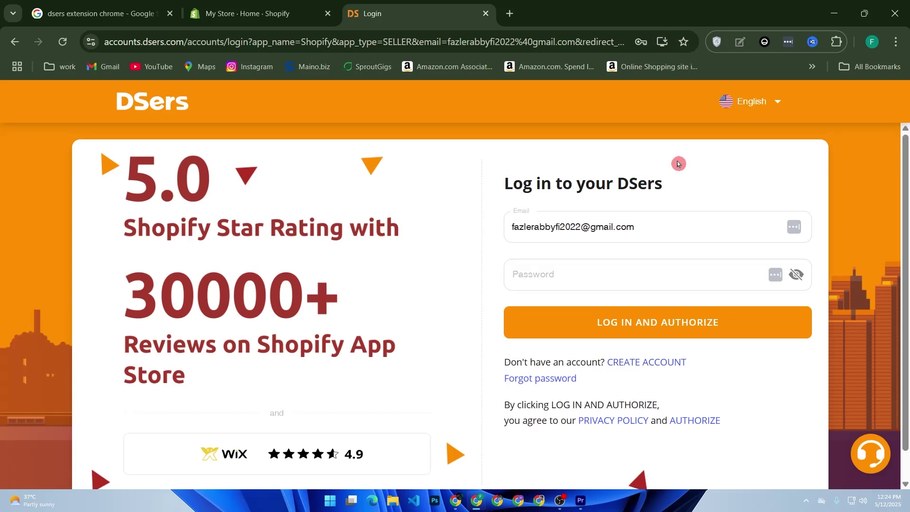
Fill in the saved DSers e-mail and password by entering the Windows Security PIN, and log in and authorize.
{"action": "scroll", "coordinate": [567, 225], "scroll_direction": "down", "scroll_amount": 1}
{"action": "left_click", "coordinate": [545, 238]}
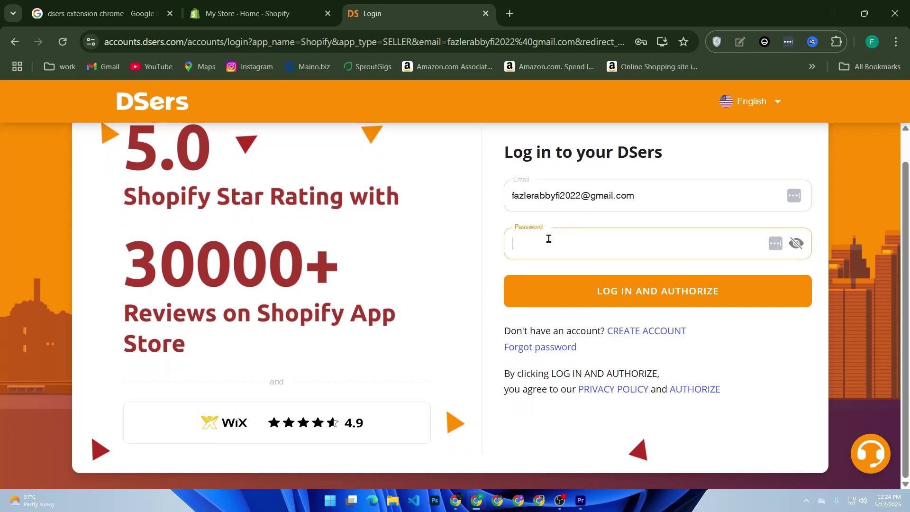
{"action": "left_click", "coordinate": [615, 281]}
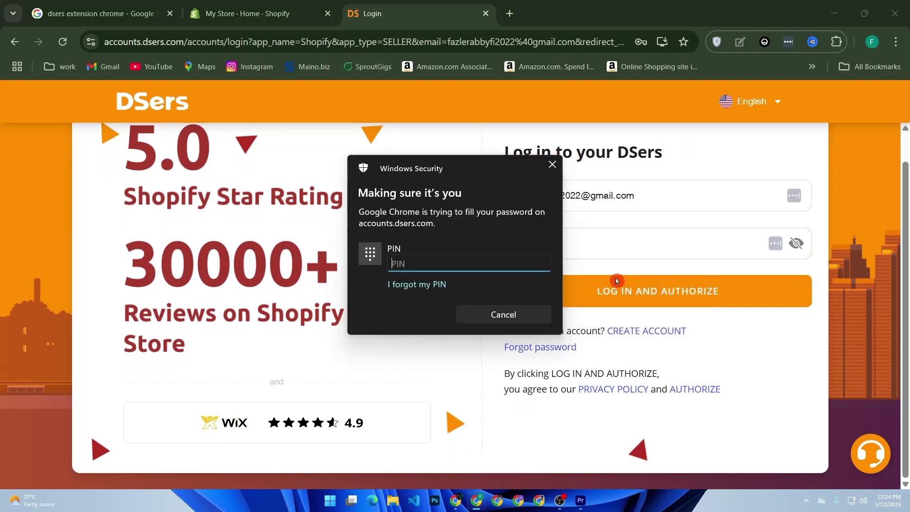
{"action": "type", "text": "********"}
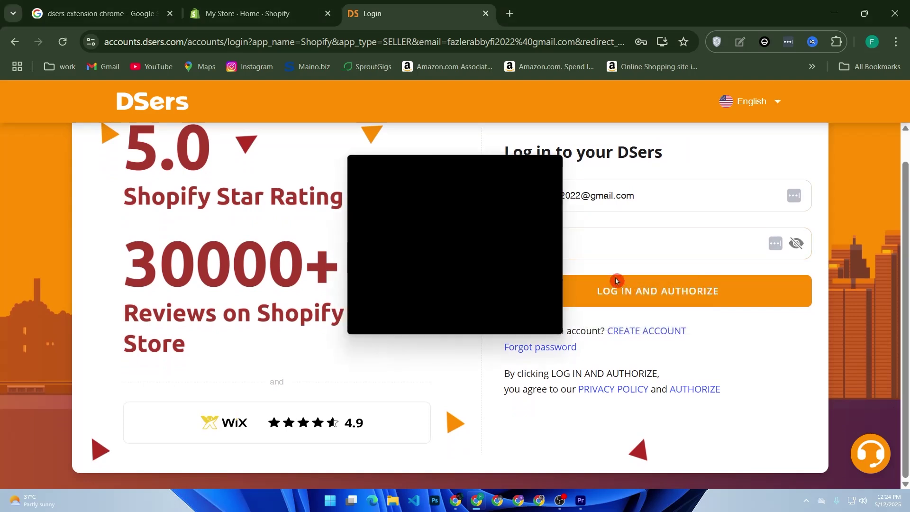
{"action": "left_click", "coordinate": [686, 209]}
{"action": "left_click", "coordinate": [654, 239]}
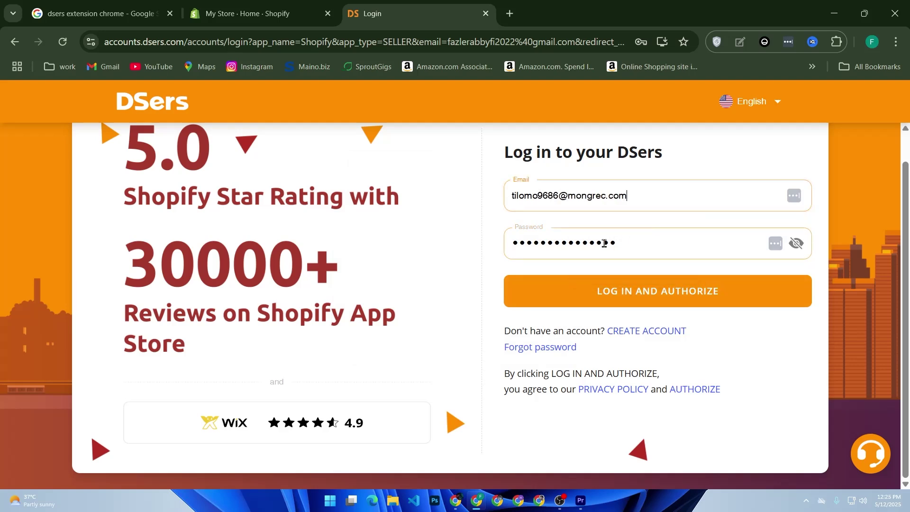
{"action": "left_click", "coordinate": [575, 298]}
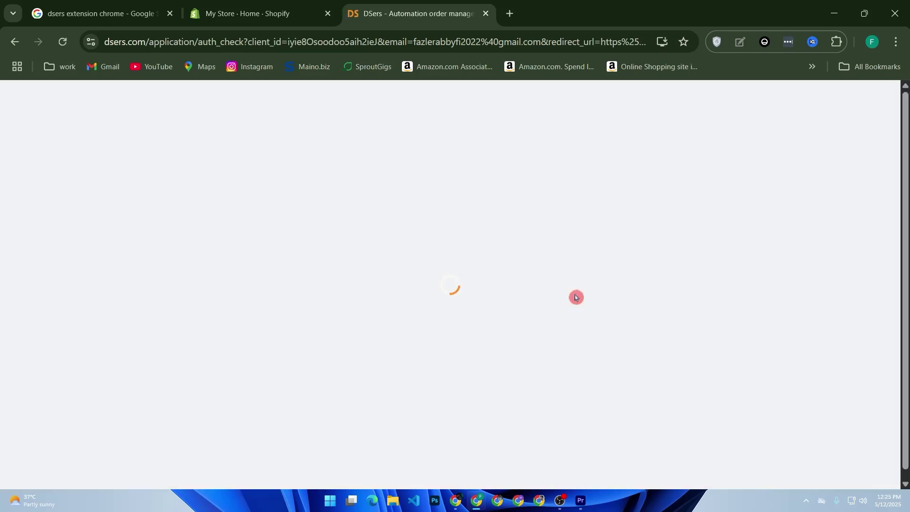
Search Google for "aliexpress" in a new tab and open the AliExpress website.
{"action": "left_click", "coordinate": [510, 12]}
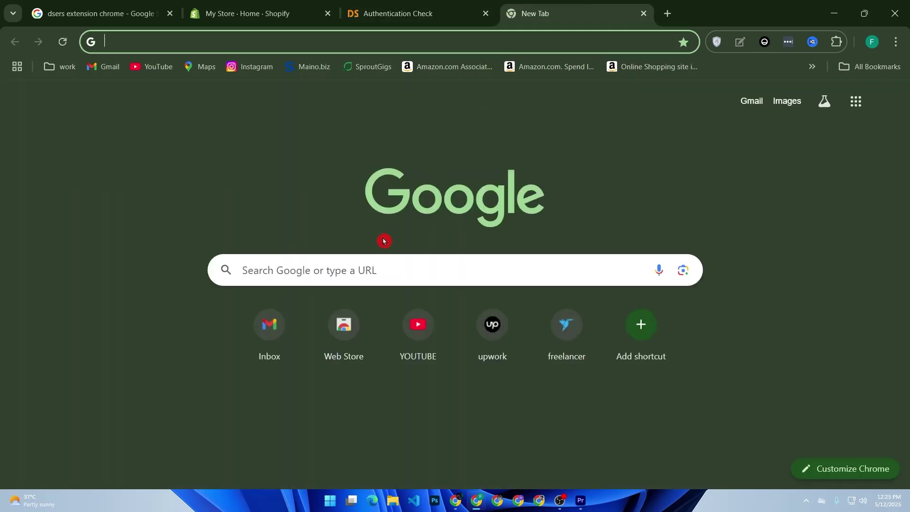
{"action": "type", "text": "a"}
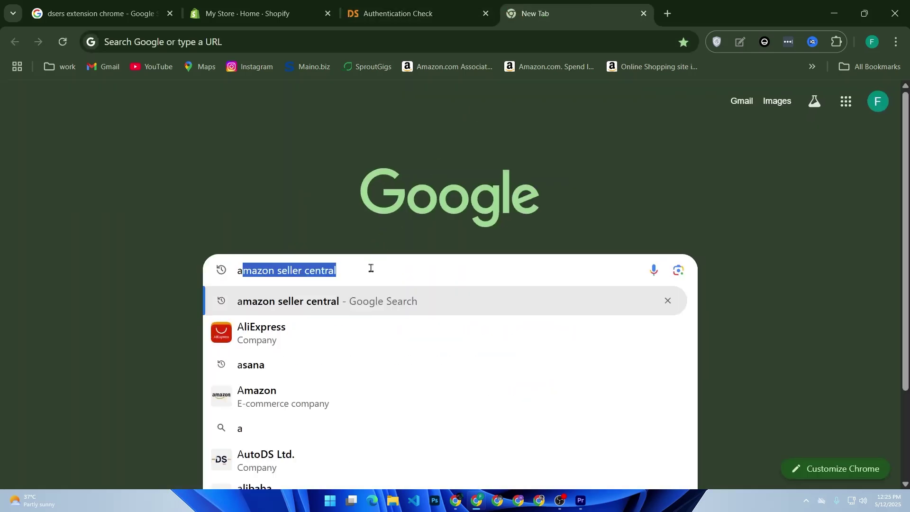
{"action": "type", "text": "l"}
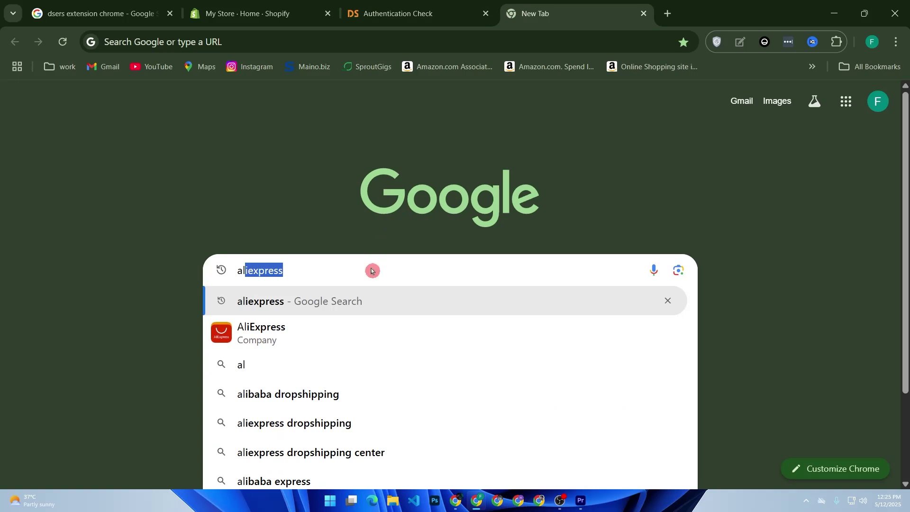
{"action": "key", "text": "Return"}
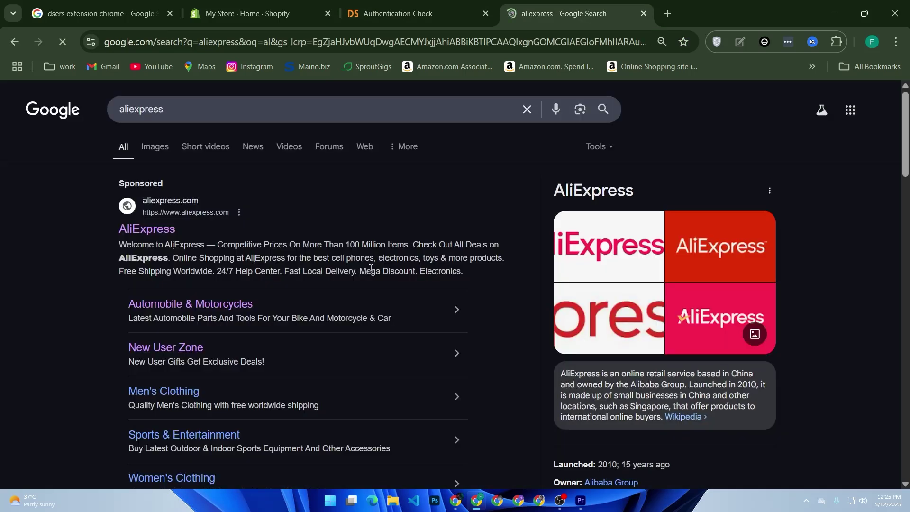
{"action": "left_click", "coordinate": [165, 236]}
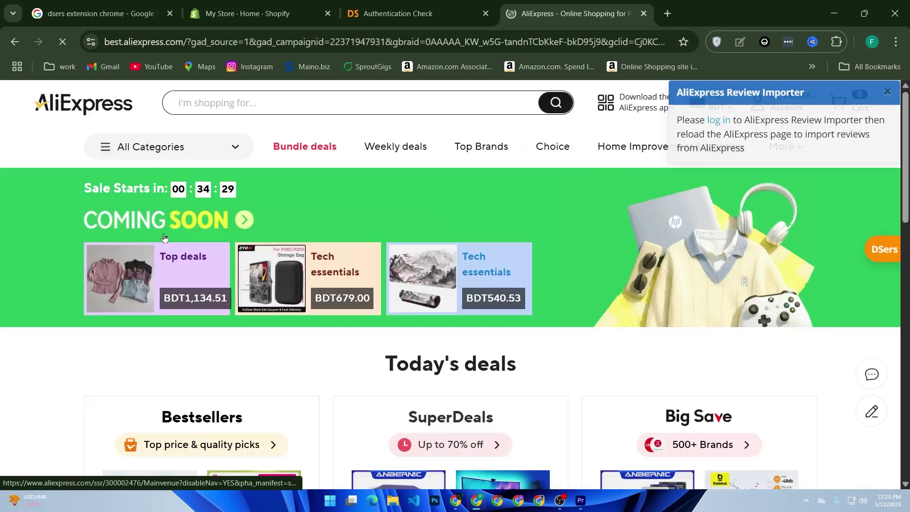
Dismiss the AliExpress Review Importer notice and open the account's My Orders page.
{"action": "scroll", "coordinate": [283, 283], "scroll_direction": "down", "scroll_amount": 8}
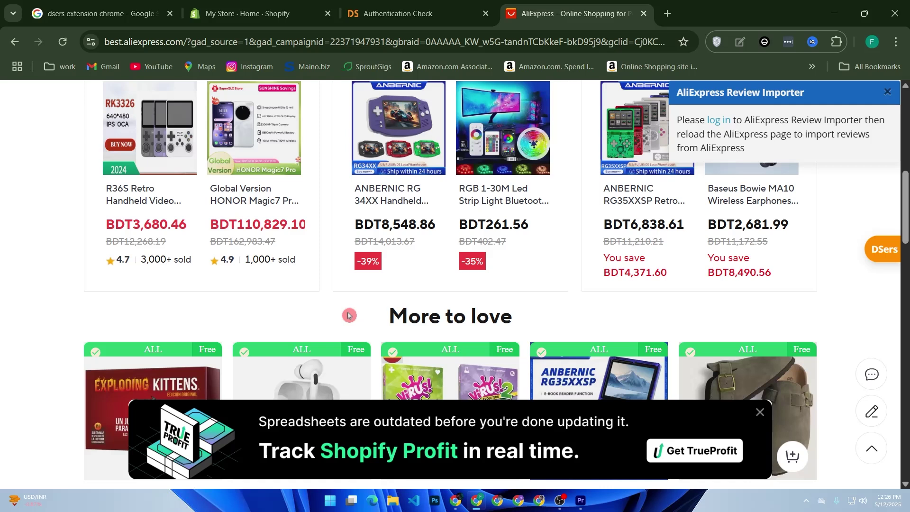
{"action": "left_click_drag", "start_coordinate": [905, 222], "coordinate": [905, 128]}
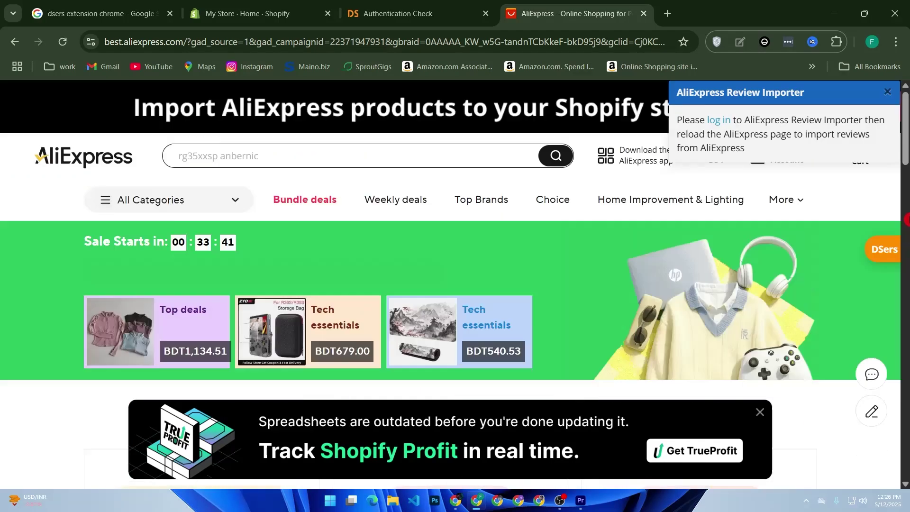
{"action": "left_click", "coordinate": [891, 97]}
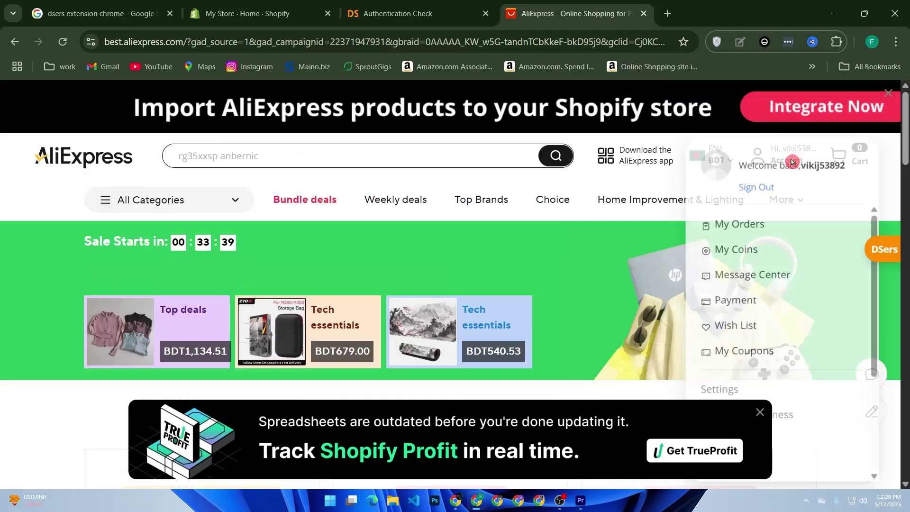
{"action": "mouse_move", "coordinate": [782, 159]}
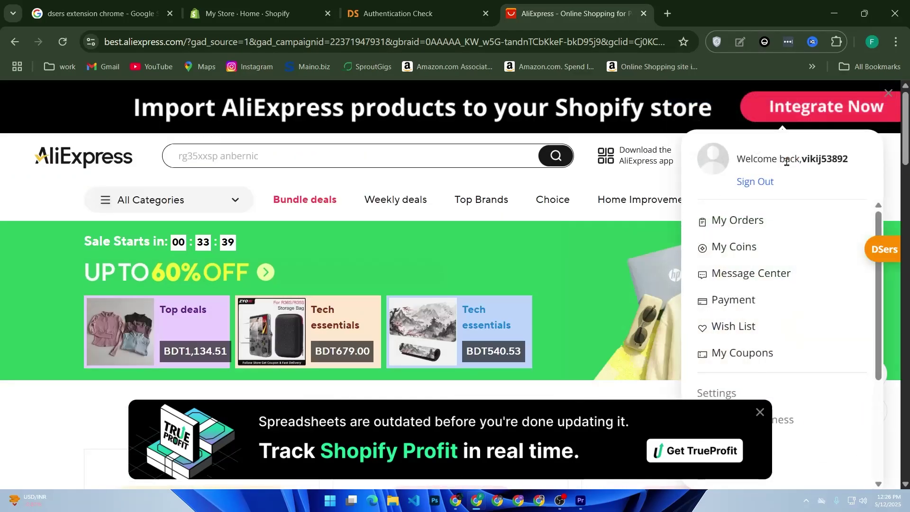
{"action": "left_click", "coordinate": [741, 226]}
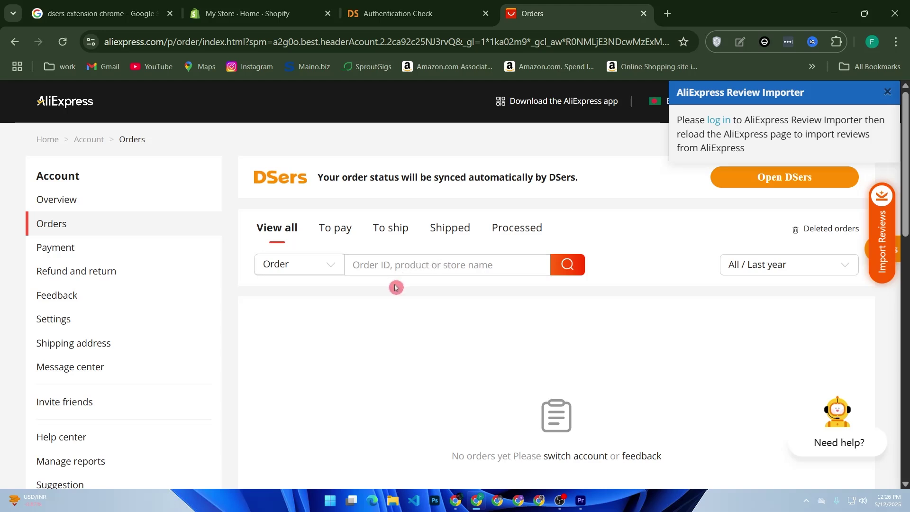
Return from the orders page to the AliExpress home page and dismiss the AliExpress Review Importer notice.
{"action": "scroll", "coordinate": [380, 265], "scroll_direction": "down", "scroll_amount": 3}
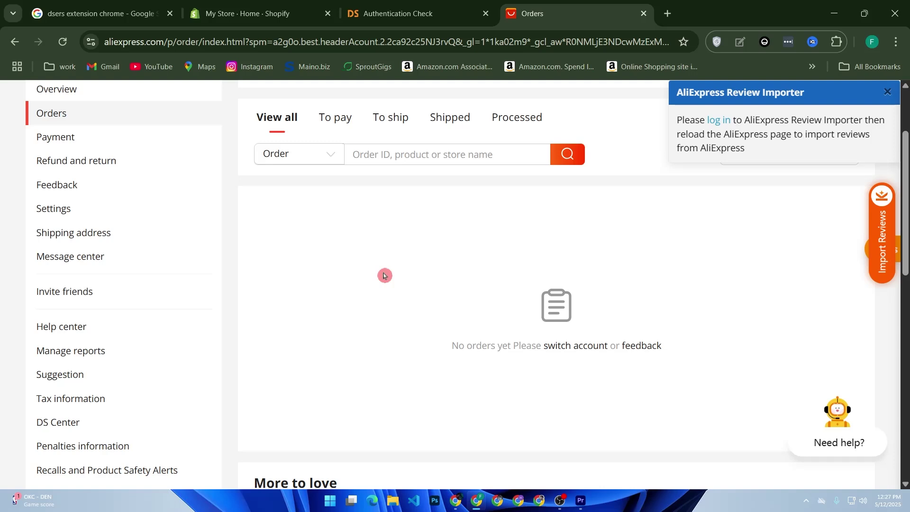
{"action": "scroll", "coordinate": [118, 255], "scroll_direction": "up", "scroll_amount": 3}
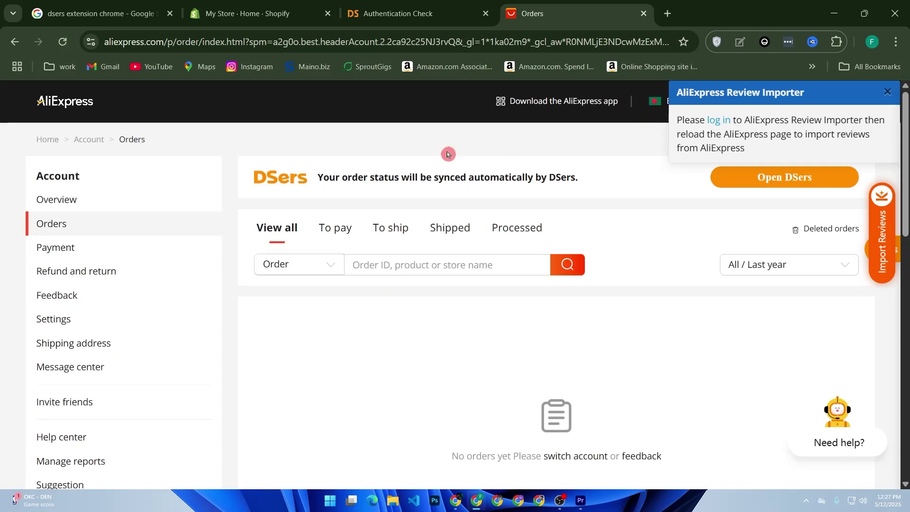
{"action": "left_click", "coordinate": [79, 105]}
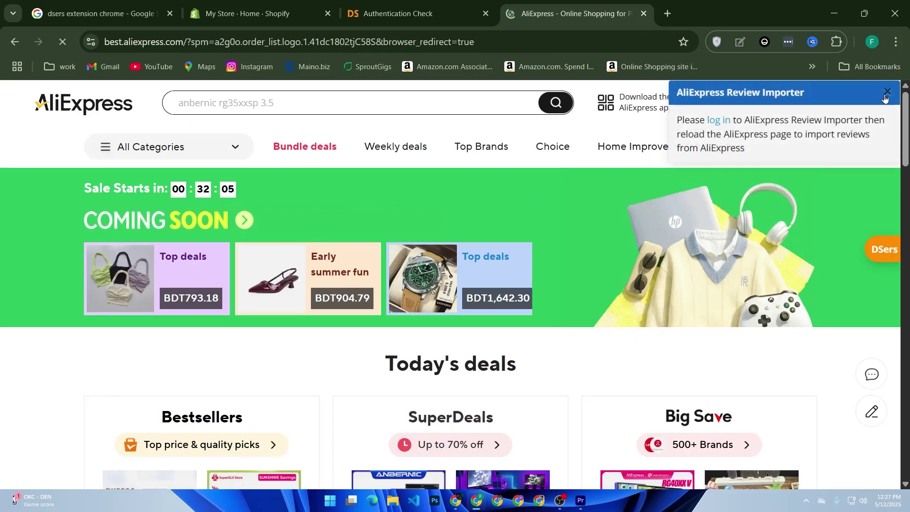
{"action": "left_click", "coordinate": [886, 95]}
Look through the deals and More to love products on the AliExpress home page, including their Add To DSers options.
{"action": "scroll", "coordinate": [422, 156], "scroll_direction": "down", "scroll_amount": 5}
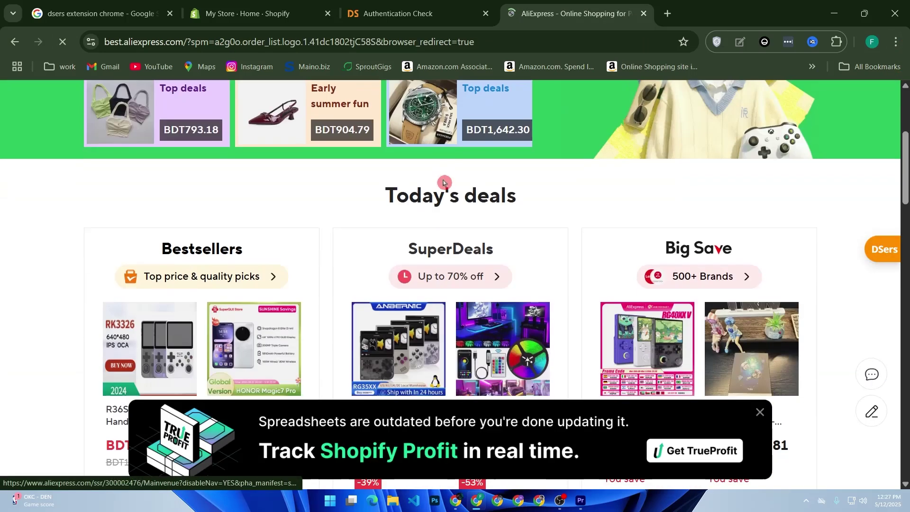
{"action": "scroll", "coordinate": [444, 183], "scroll_direction": "up", "scroll_amount": 5}
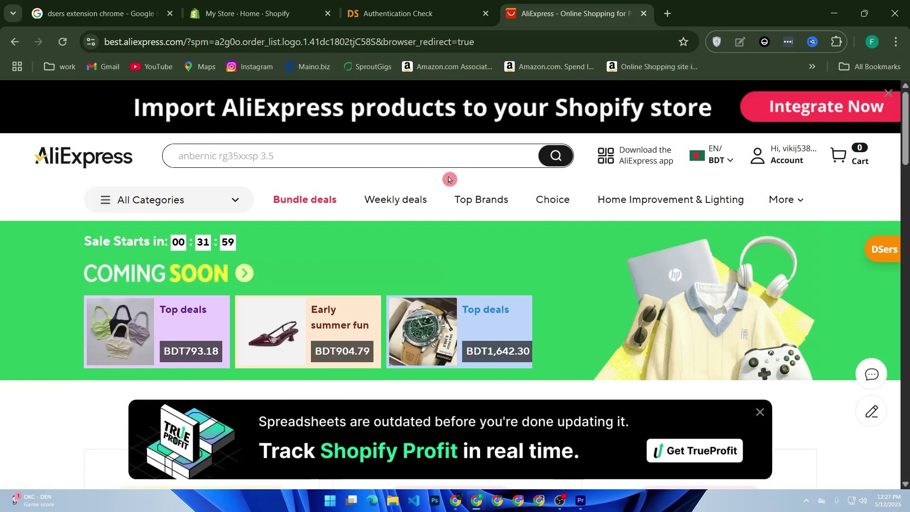
{"action": "scroll", "coordinate": [447, 180], "scroll_direction": "down", "scroll_amount": 2}
{"action": "scroll", "coordinate": [448, 179], "scroll_direction": "down", "scroll_amount": 5}
{"action": "scroll", "coordinate": [443, 171], "scroll_direction": "down", "scroll_amount": 2}
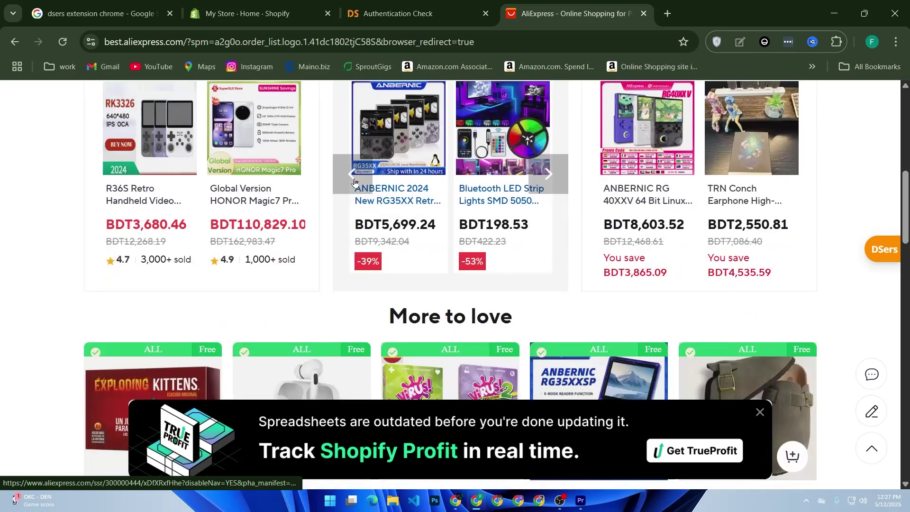
{"action": "scroll", "coordinate": [354, 182], "scroll_direction": "down", "scroll_amount": 6}
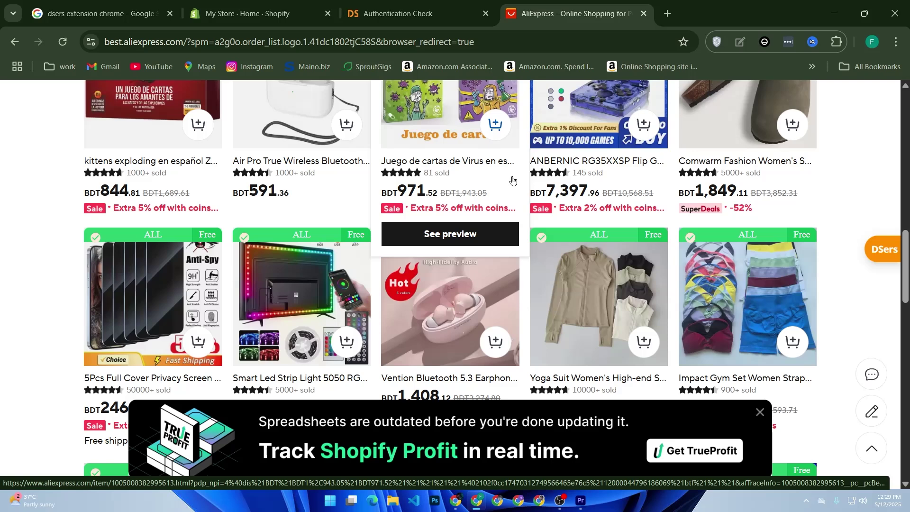
{"action": "scroll", "coordinate": [493, 199], "scroll_direction": "down", "scroll_amount": 6}
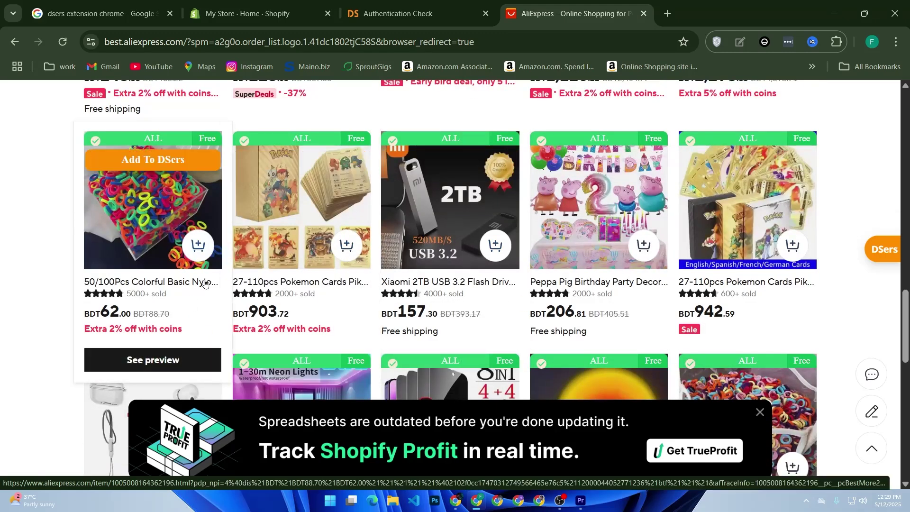
{"action": "scroll", "coordinate": [270, 288], "scroll_direction": "down", "scroll_amount": 4}
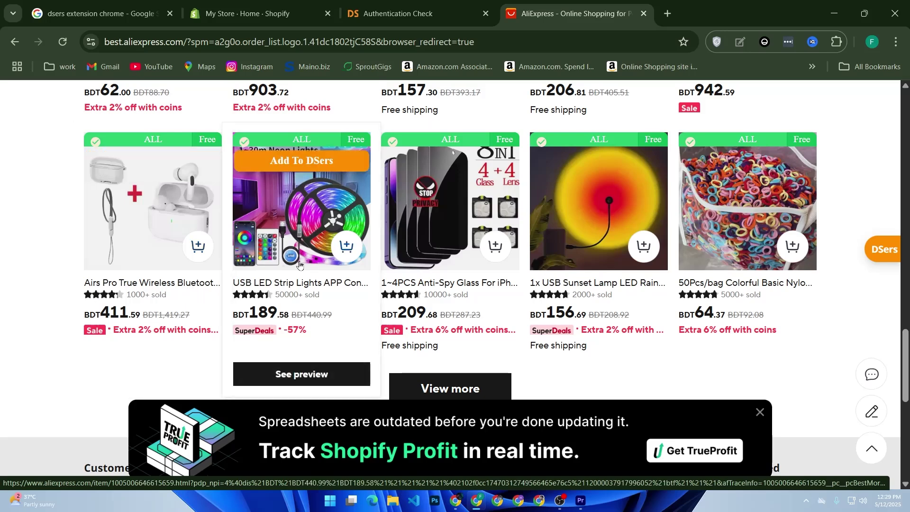
{"action": "scroll", "coordinate": [299, 264], "scroll_direction": "up", "scroll_amount": 4}
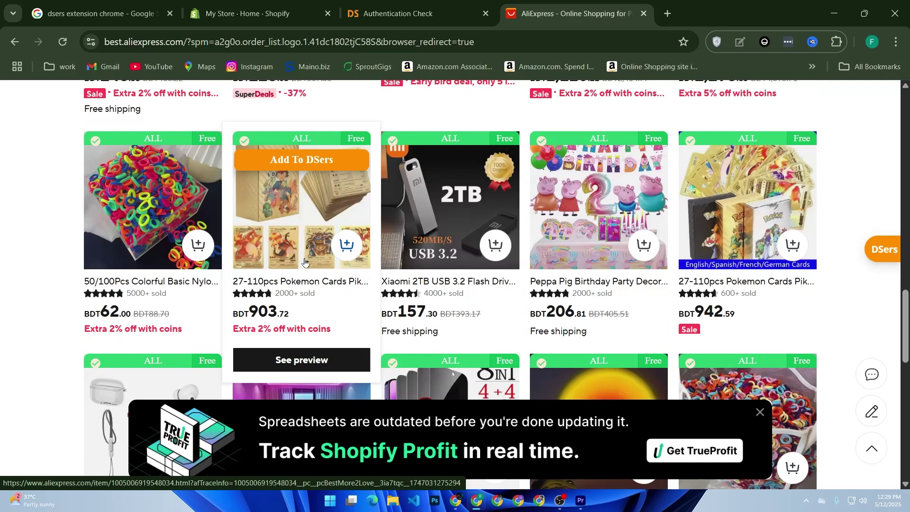
{"action": "scroll", "coordinate": [305, 262], "scroll_direction": "up", "scroll_amount": 4}
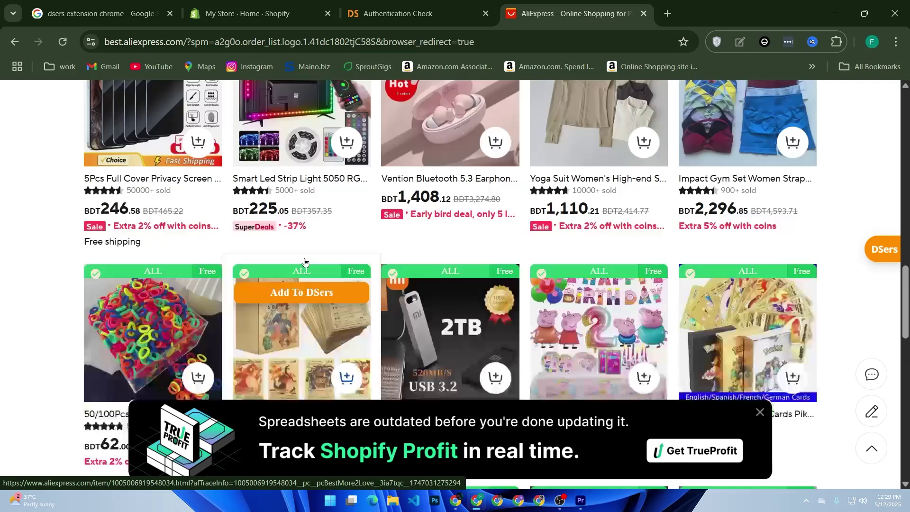